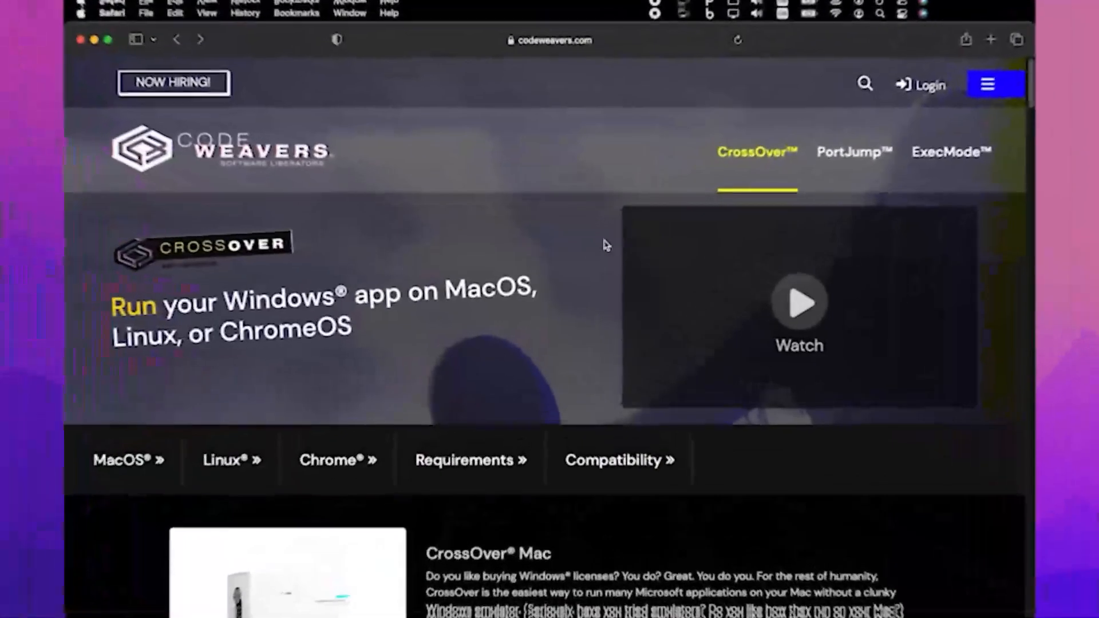
Open the CrossOver free trial form and fill in the name and e-mail fields
{"action": "scroll", "coordinate": [607, 246], "scroll_direction": "down", "scroll_amount": 10}
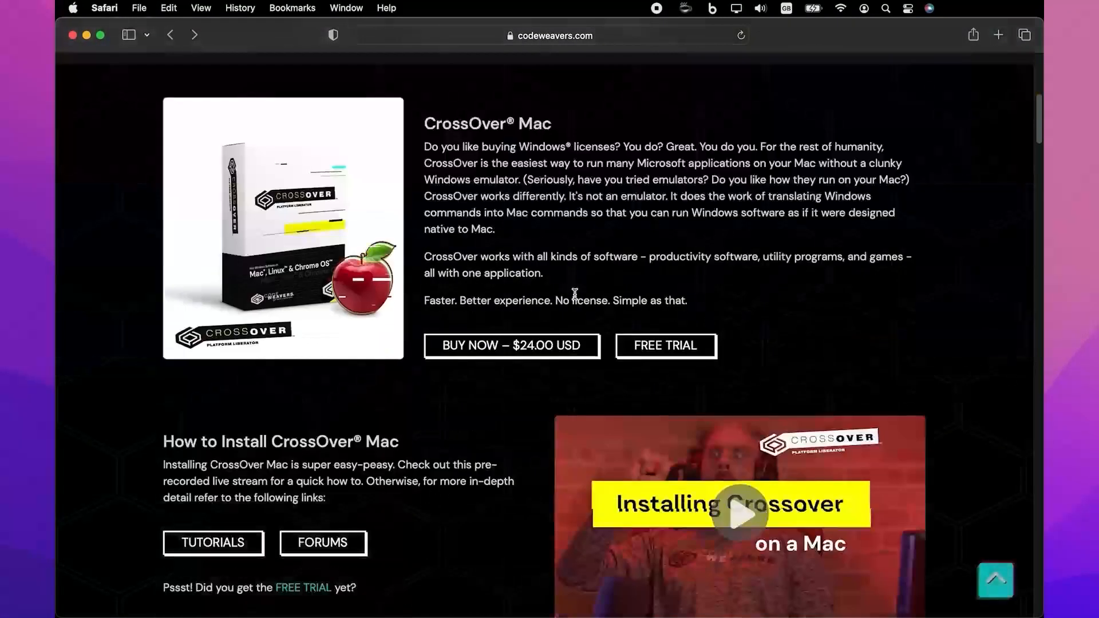
{"action": "left_click", "coordinate": [643, 353]}
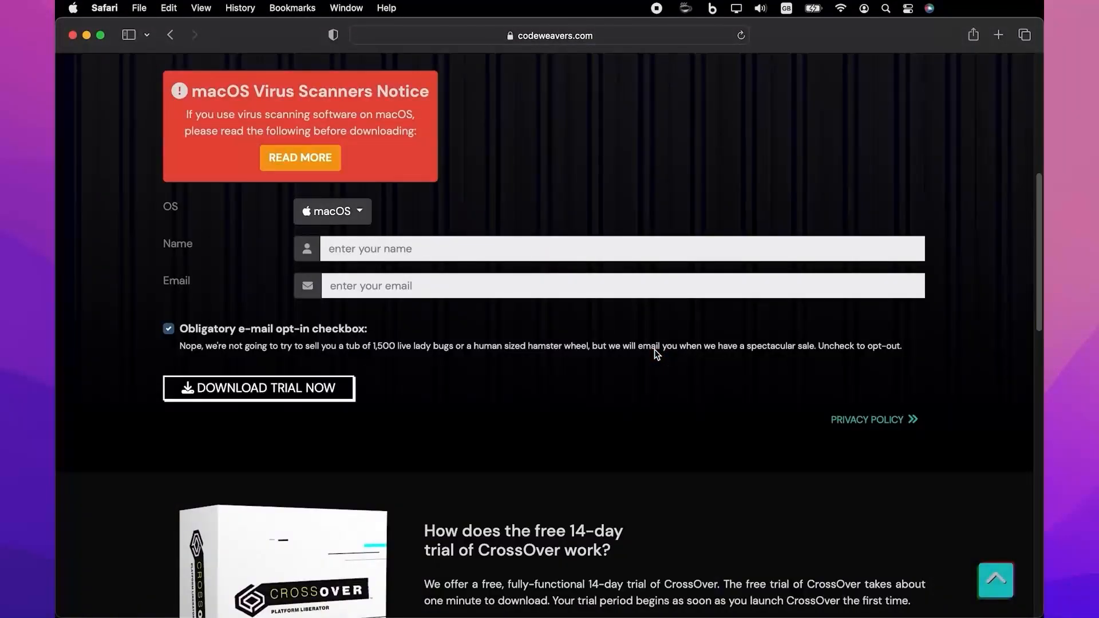
{"action": "left_click", "coordinate": [372, 250]}
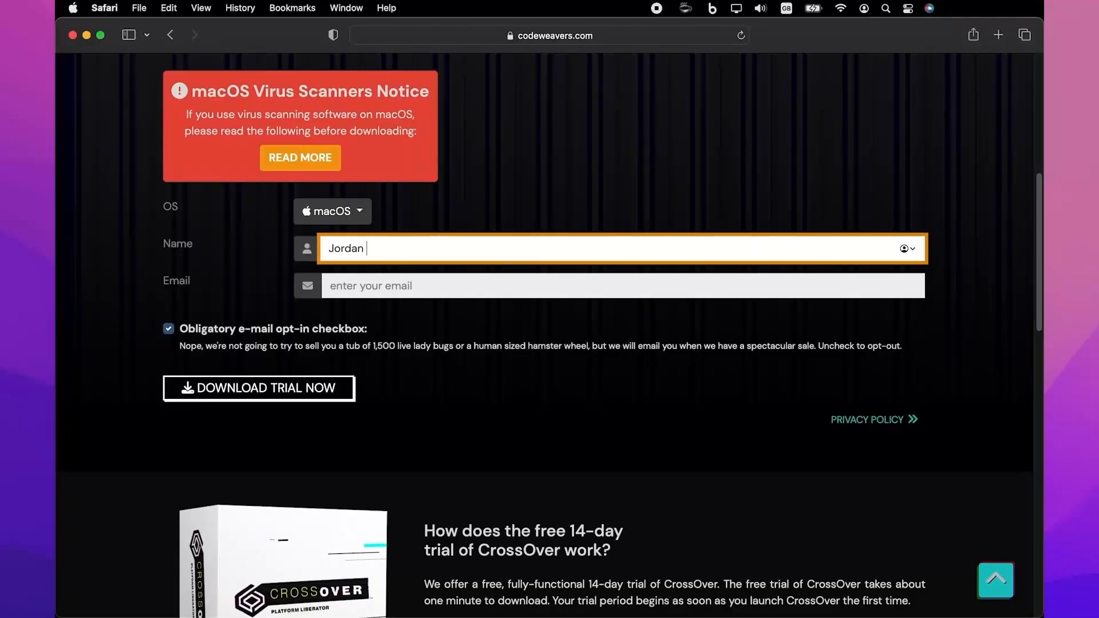
{"action": "left_click", "coordinate": [340, 286]}
{"action": "key", "text": "super+v"}
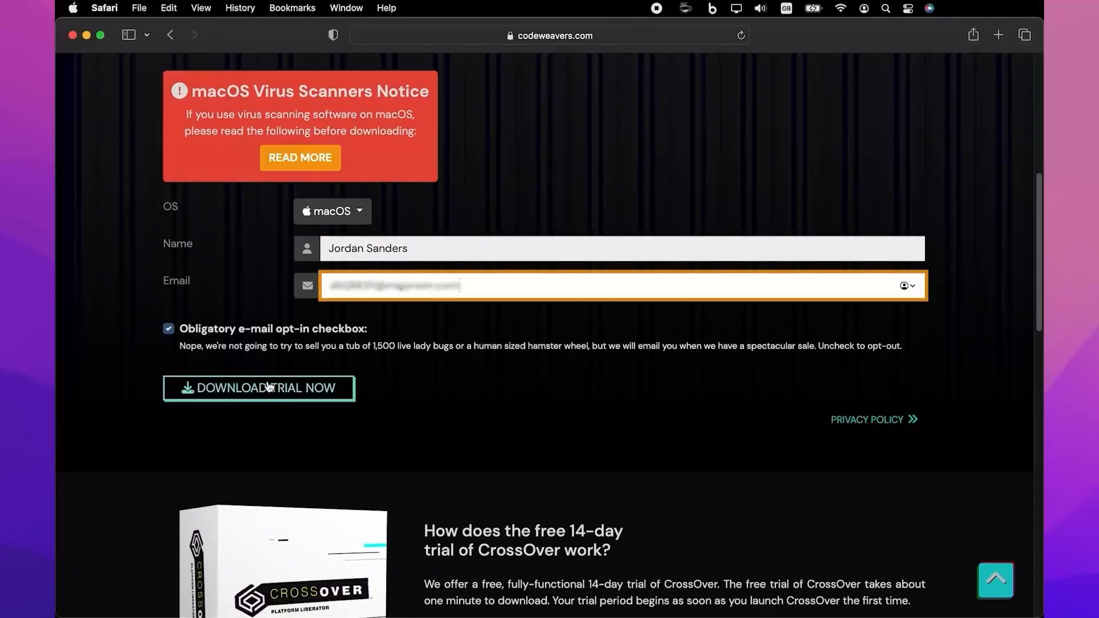
Submit the trial form and allow the CrossOver Mac 22.0.1 download in Safari
{"action": "left_click", "coordinate": [264, 390]}
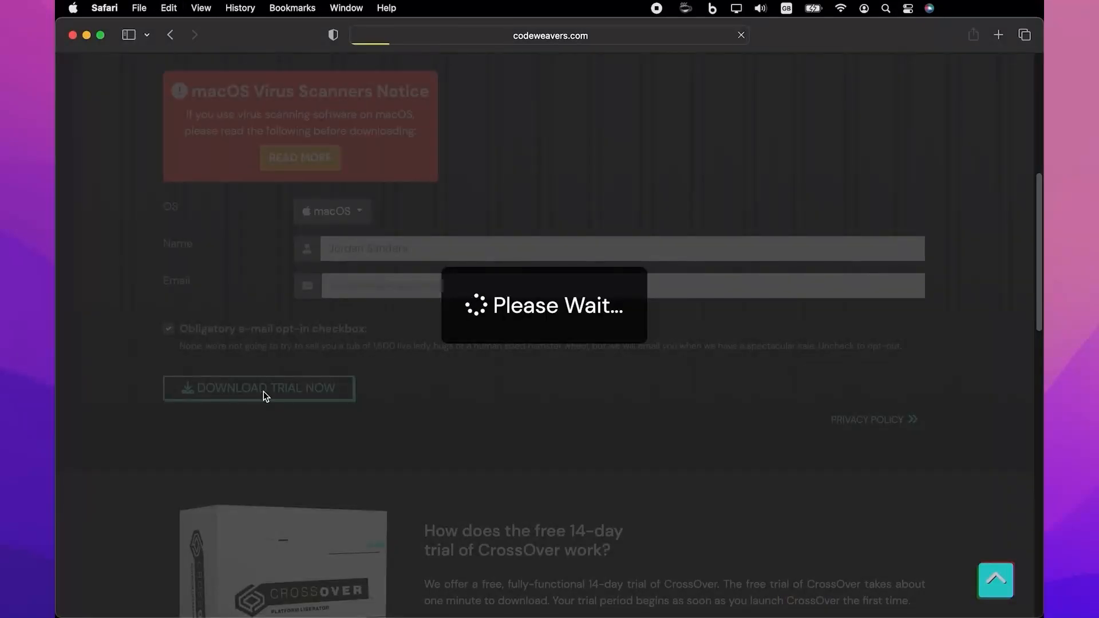
{"action": "scroll", "coordinate": [262, 393], "scroll_direction": "down", "scroll_amount": 3}
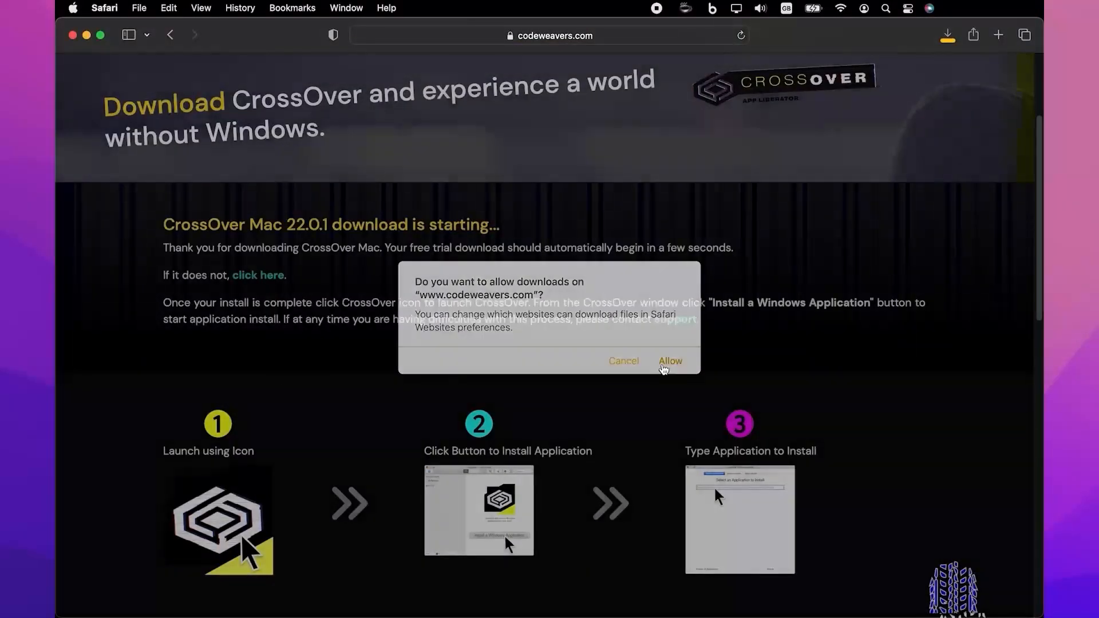
{"action": "left_click", "coordinate": [665, 365]}
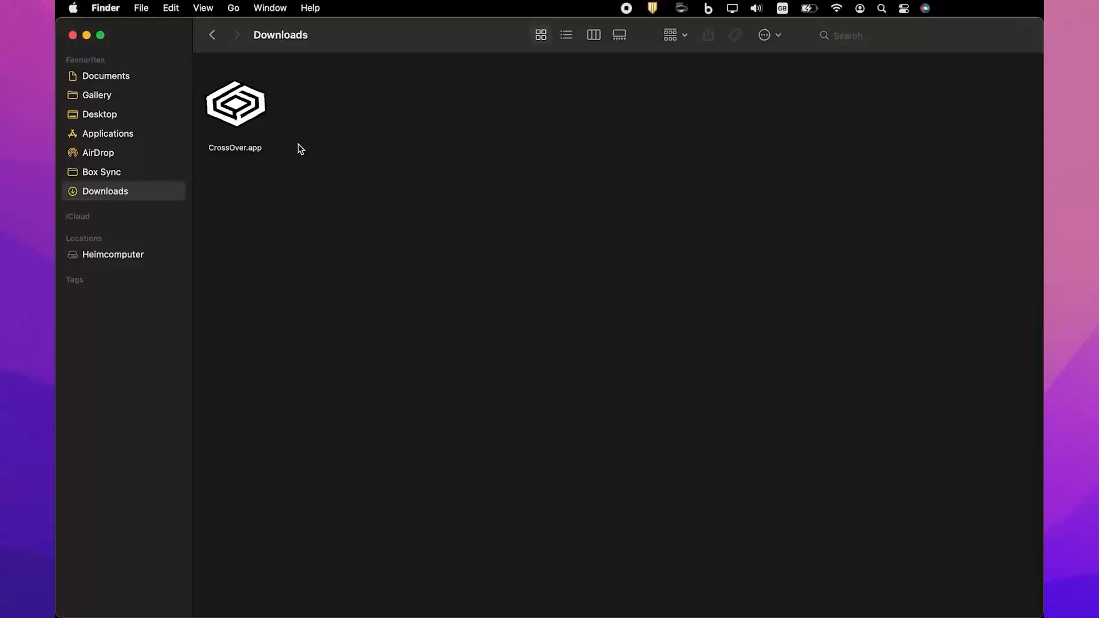
Launch CrossOver.app from Downloads and move it into the Applications folder
{"action": "double_click", "coordinate": [252, 111]}
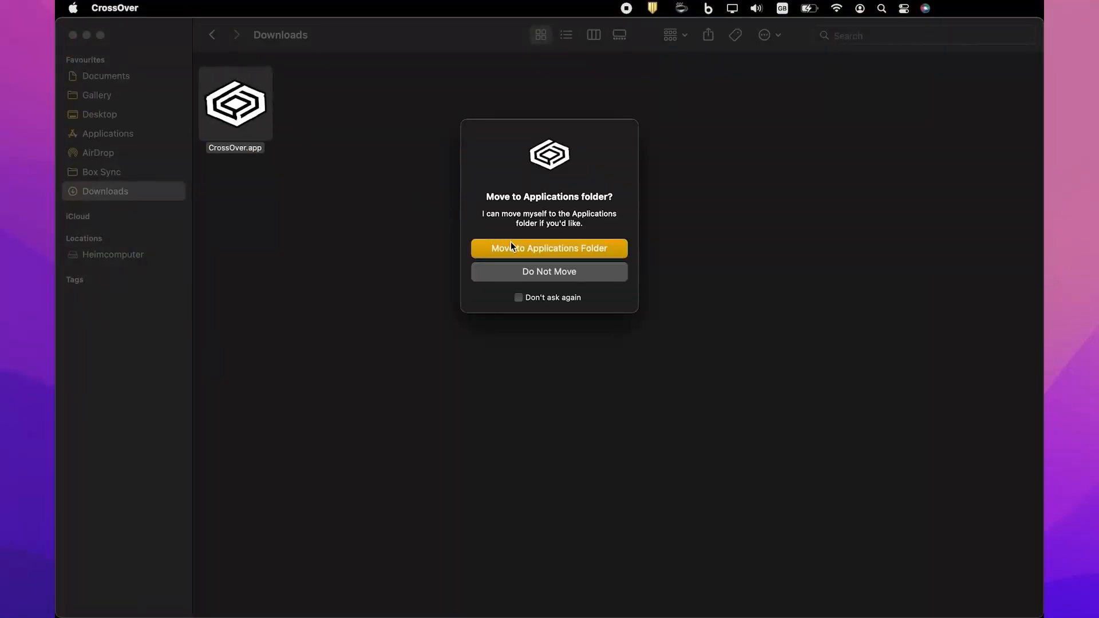
{"action": "left_click", "coordinate": [515, 248]}
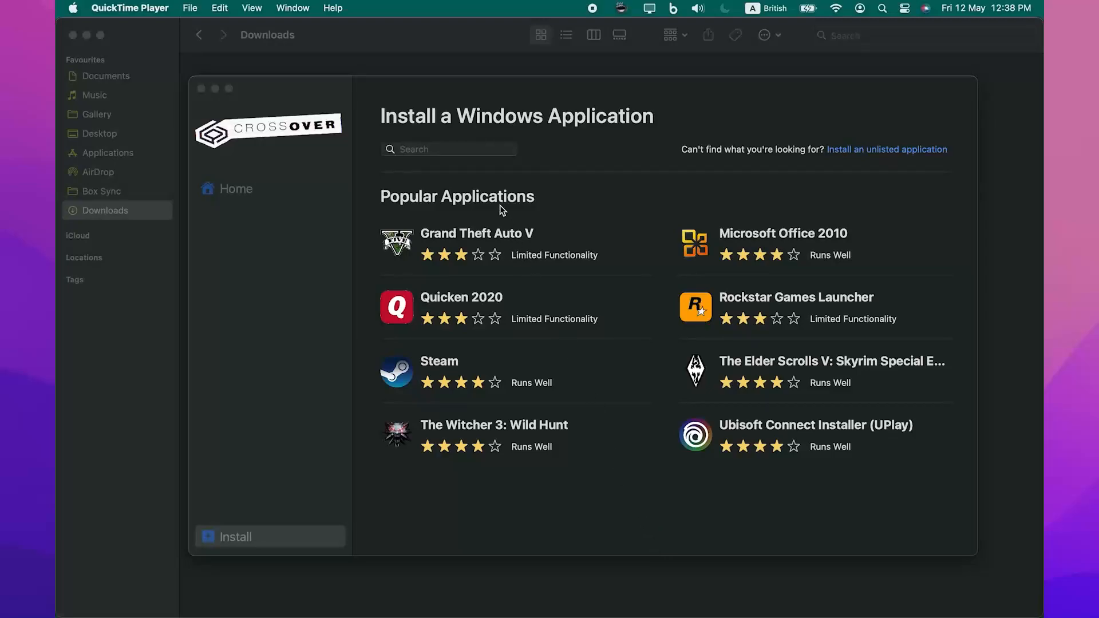
Search the catalogue for '.NET Framework 4.7.2' and open the Microsoft .NET Framework 4.7.2 page
{"action": "left_click", "coordinate": [481, 151]}
{"action": "type", "text": ".N"}
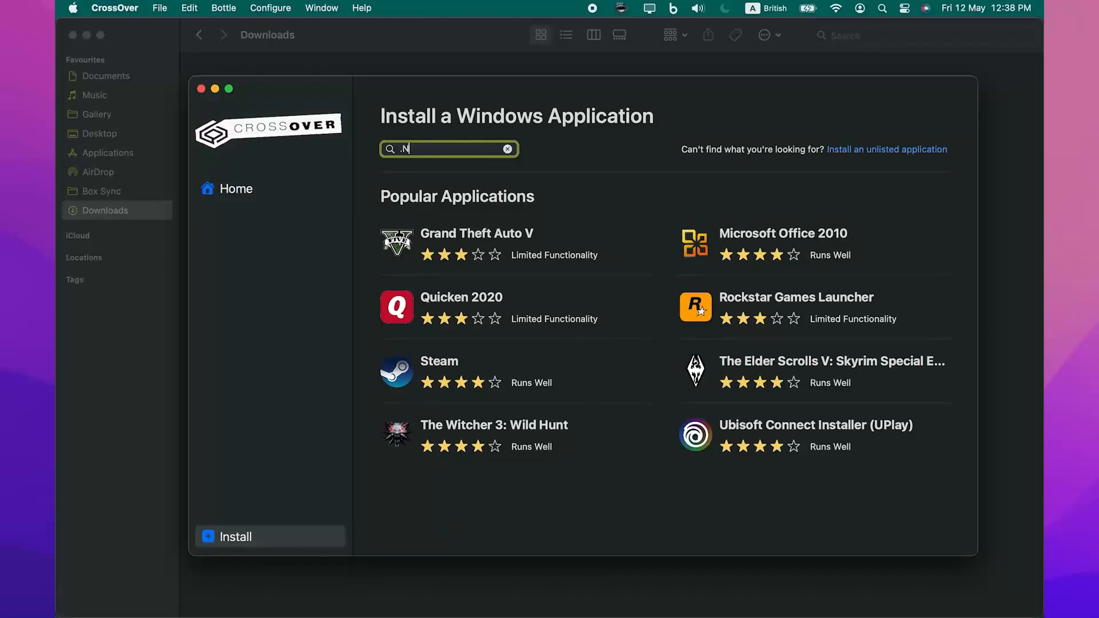
{"action": "type", "text": "ET Fram"}
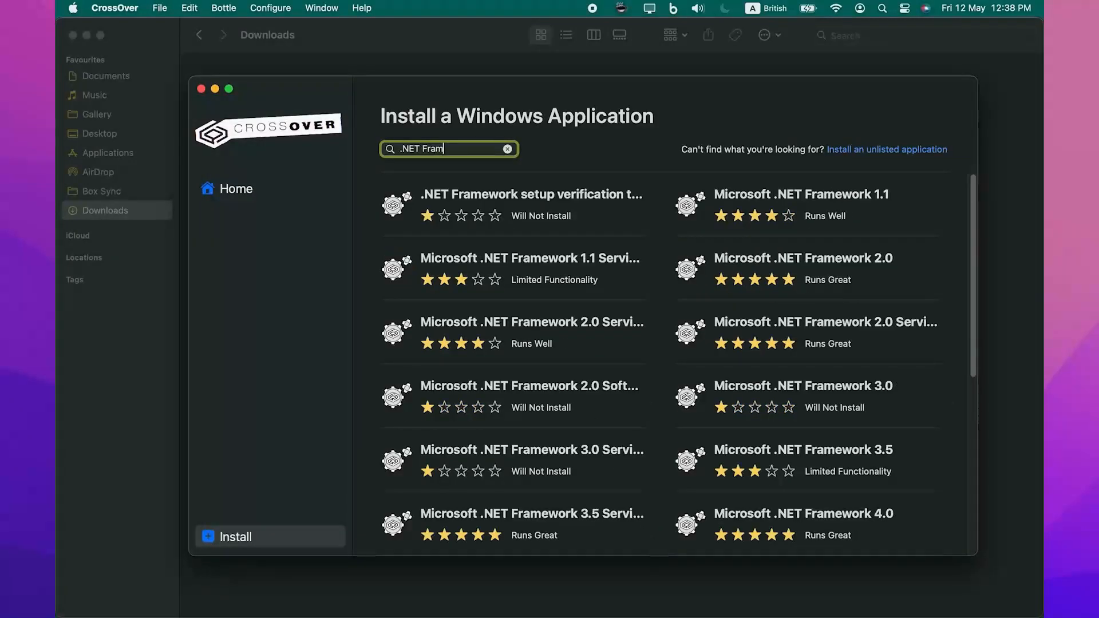
{"action": "type", "text": "ework 4.7.2"}
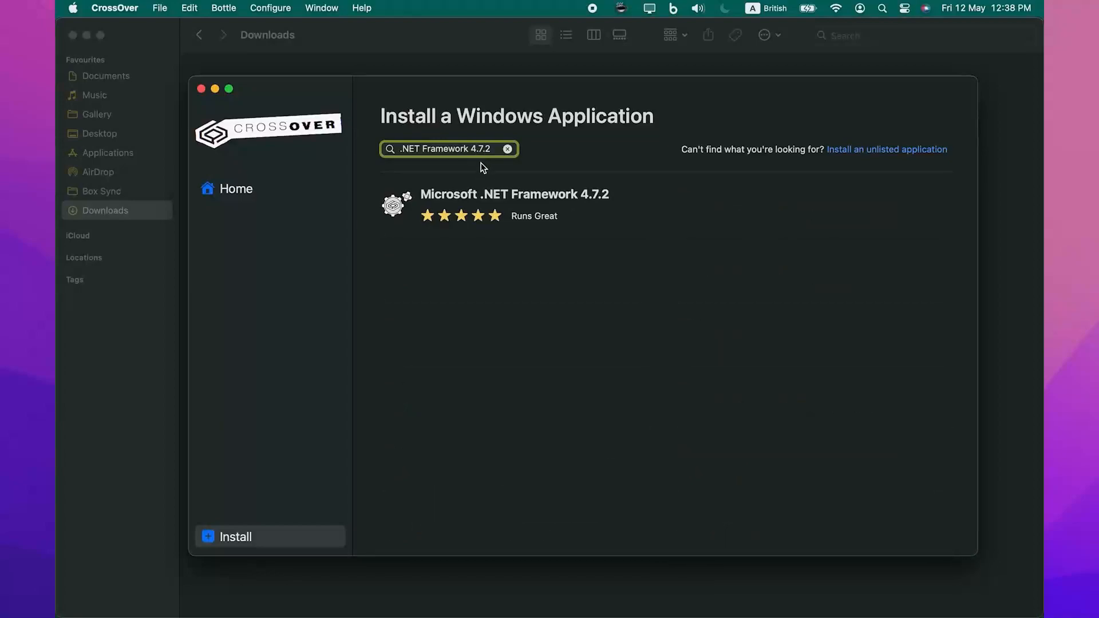
{"action": "left_click", "coordinate": [485, 201]}
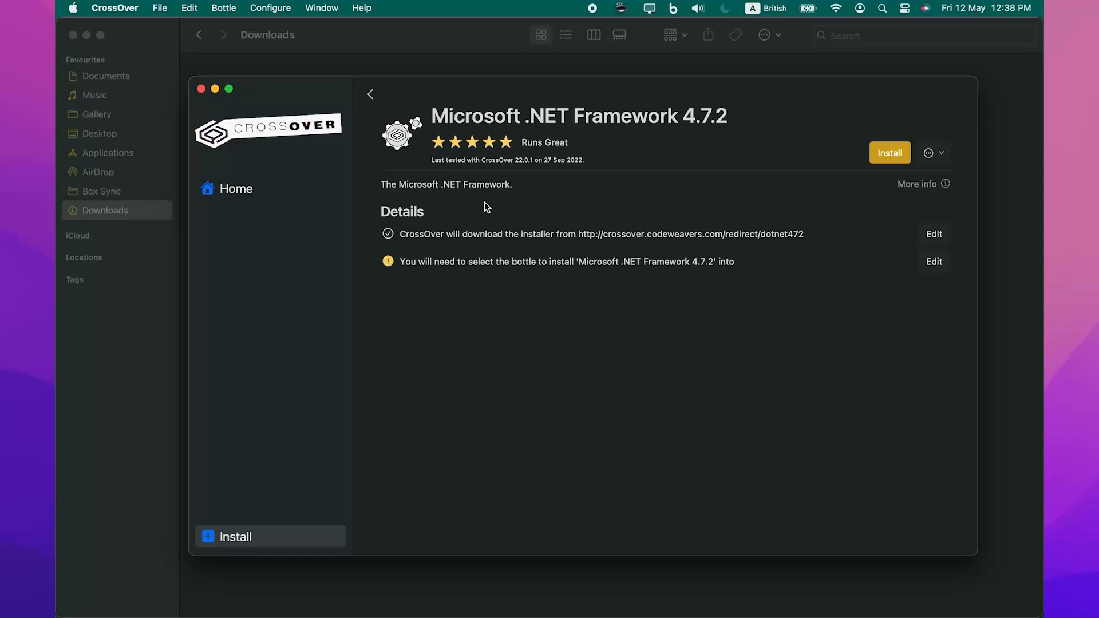
Install .NET Framework 4.7.2 into a new Windows 10 64-bit bottle named 'dbForge Studio for SQL Server'
{"action": "left_click", "coordinate": [887, 153]}
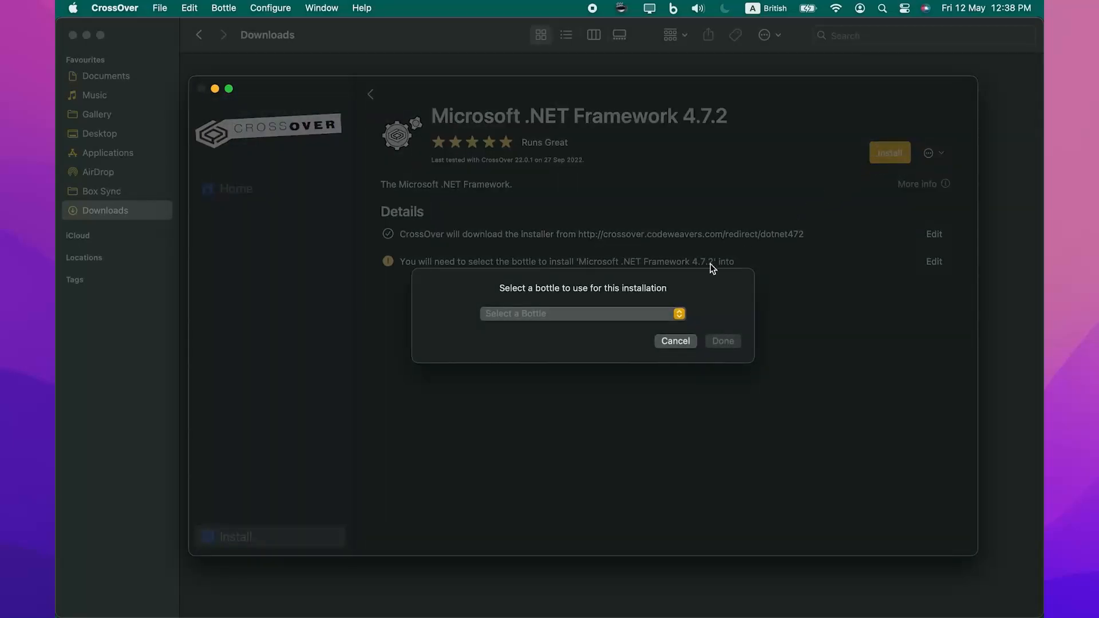
{"action": "left_click", "coordinate": [640, 315]}
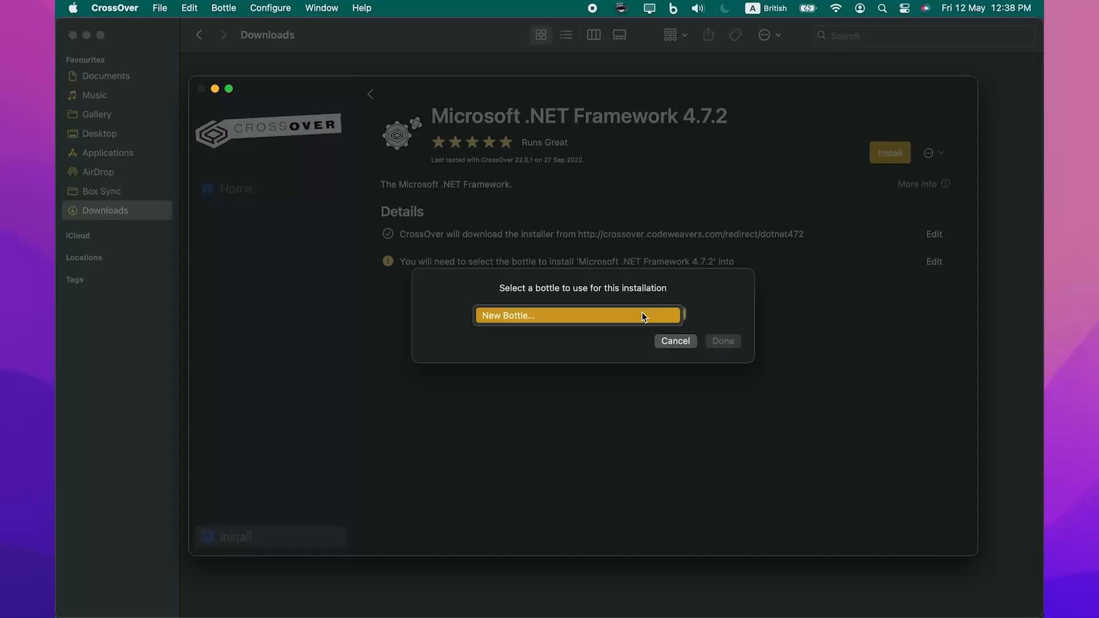
{"action": "left_click", "coordinate": [641, 315]}
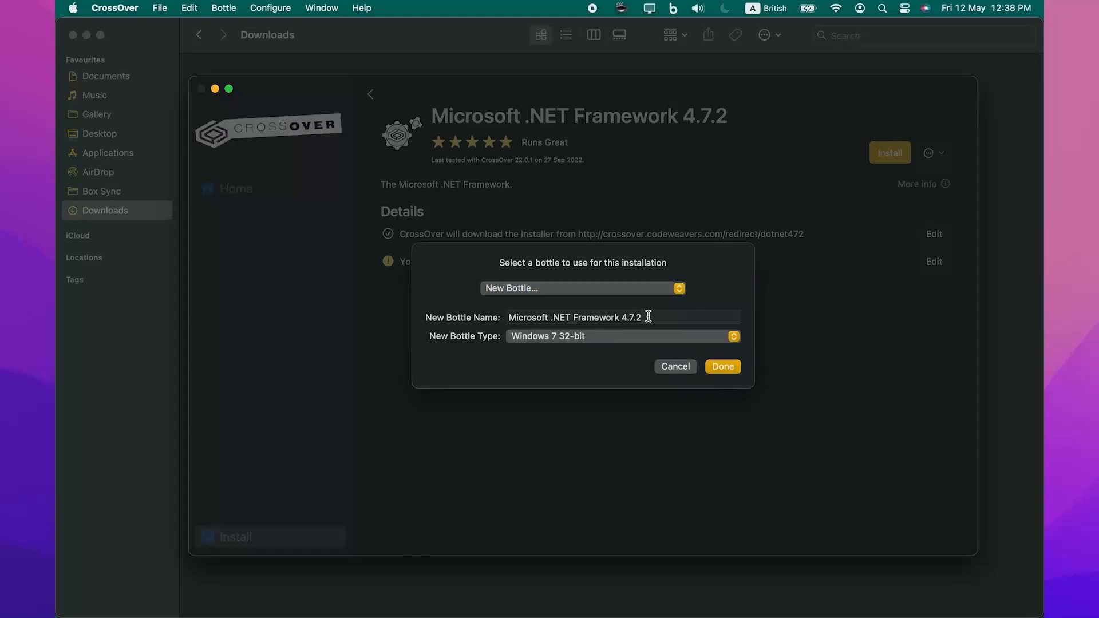
{"action": "left_click", "coordinate": [647, 314]}
{"action": "key", "text": "super+a"}
{"action": "type", "text": "dbForge Studio for SQL Server"}
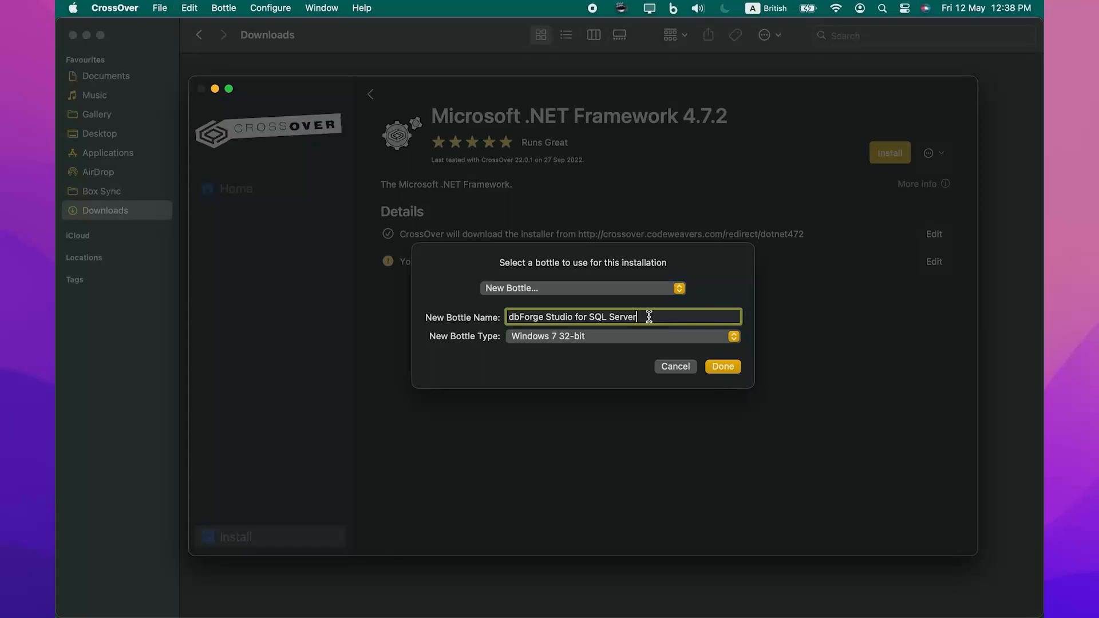
{"action": "left_click", "coordinate": [649, 339]}
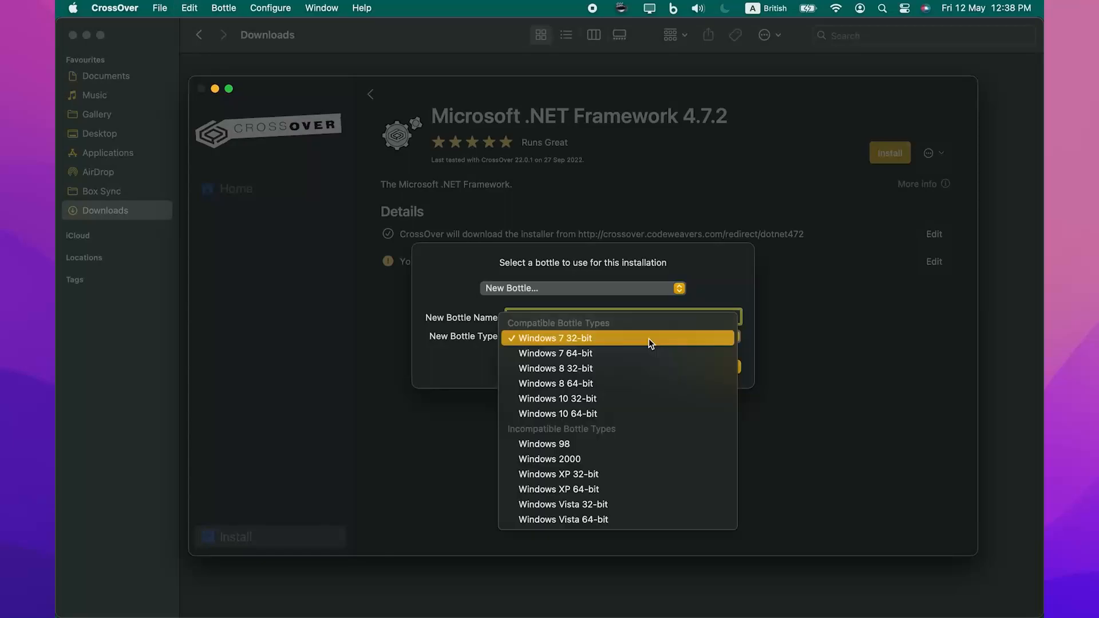
{"action": "left_click", "coordinate": [640, 409]}
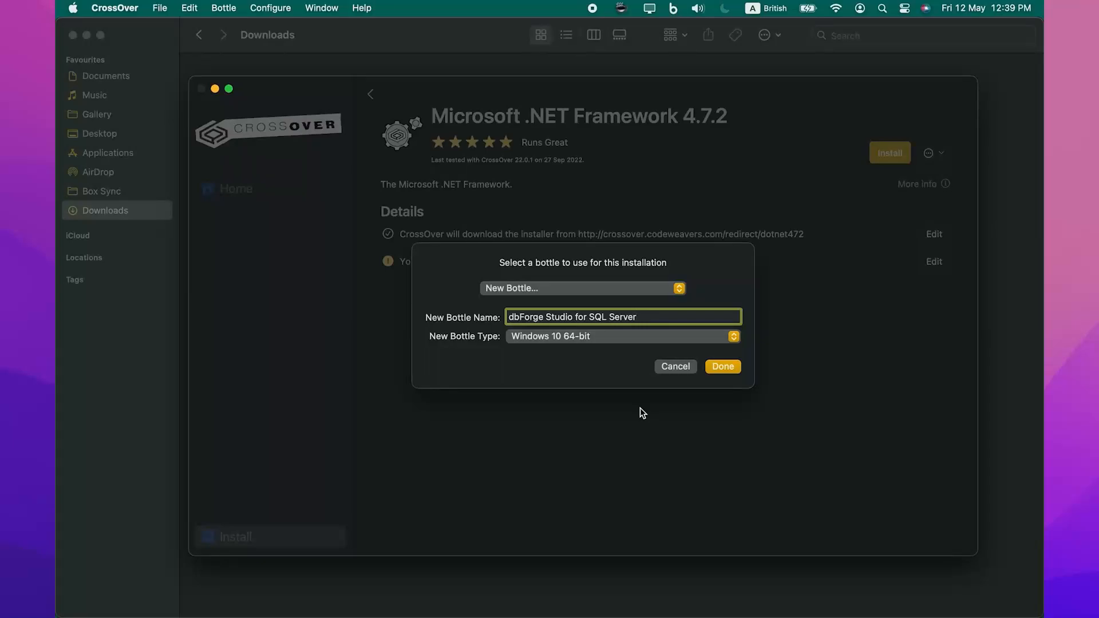
{"action": "left_click", "coordinate": [714, 366]}
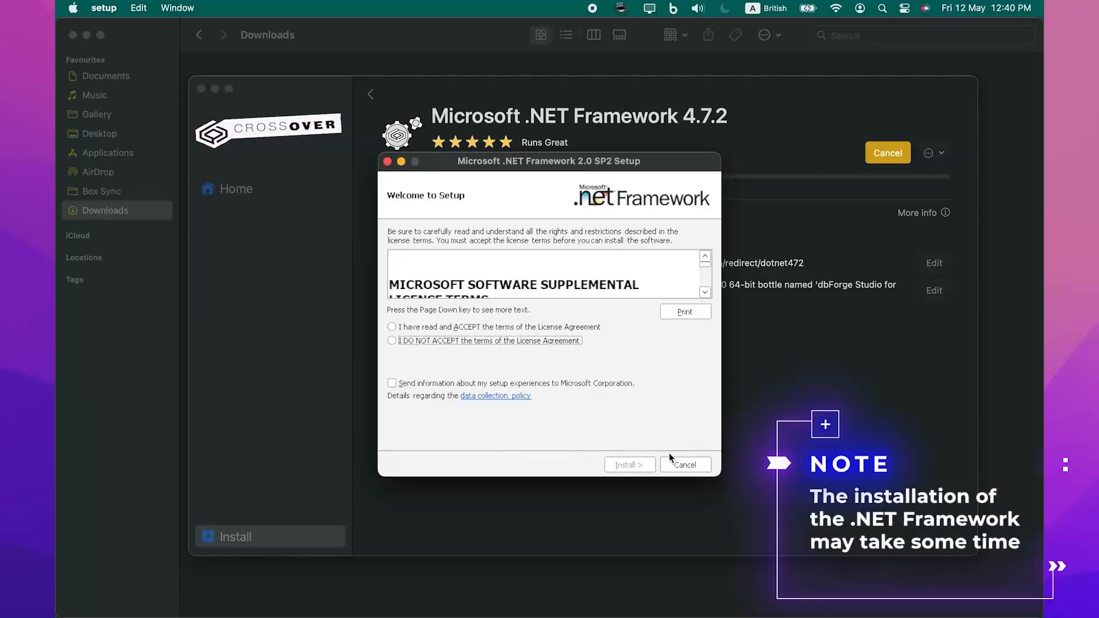
Accept the licence and complete the .NET Framework 2.0 SP2 setup, restarting when prompted
{"action": "left_click", "coordinate": [580, 326]}
{"action": "left_click", "coordinate": [636, 465]}
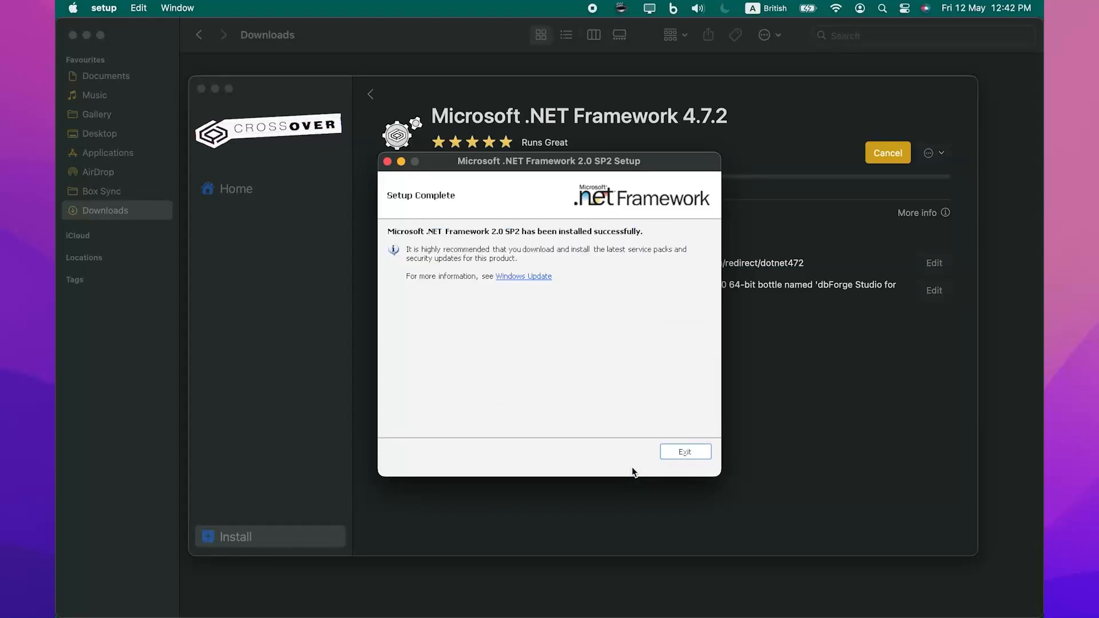
{"action": "left_click", "coordinate": [673, 453]}
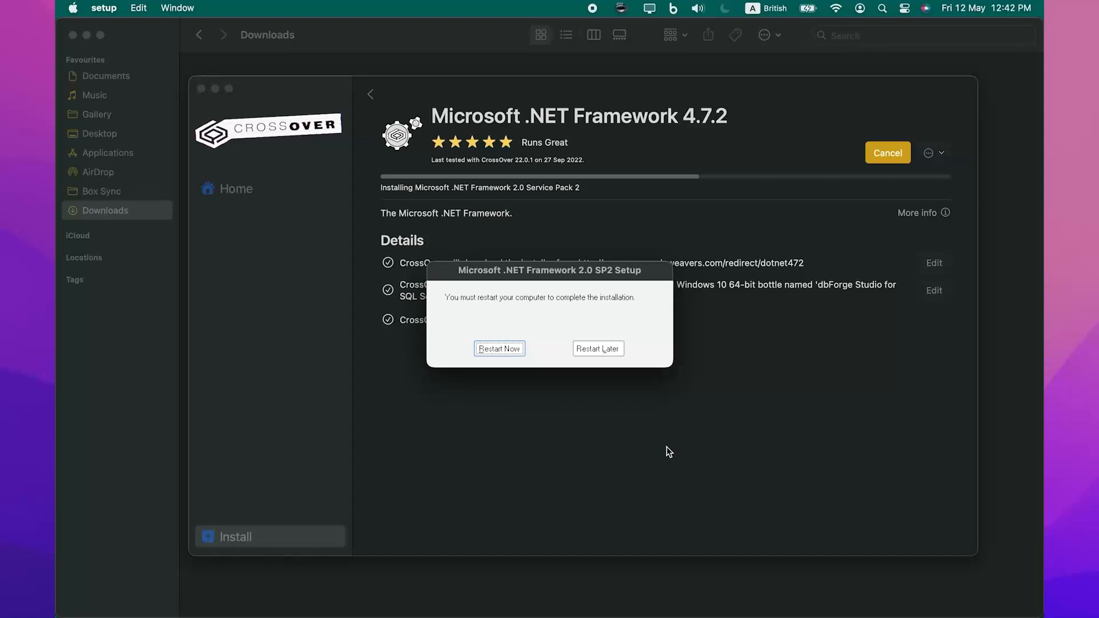
{"action": "left_click", "coordinate": [521, 352]}
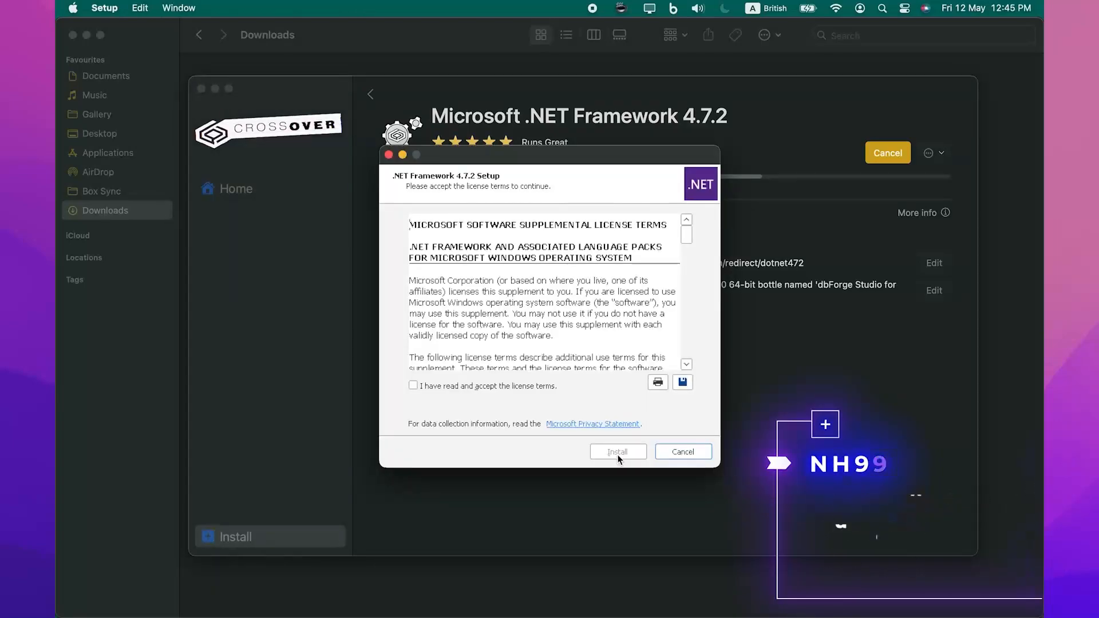
Accept the licence and complete the .NET Framework 4.7.2 setup, dismissing the restart prompt
{"action": "left_click", "coordinate": [542, 386]}
{"action": "left_click", "coordinate": [605, 453]}
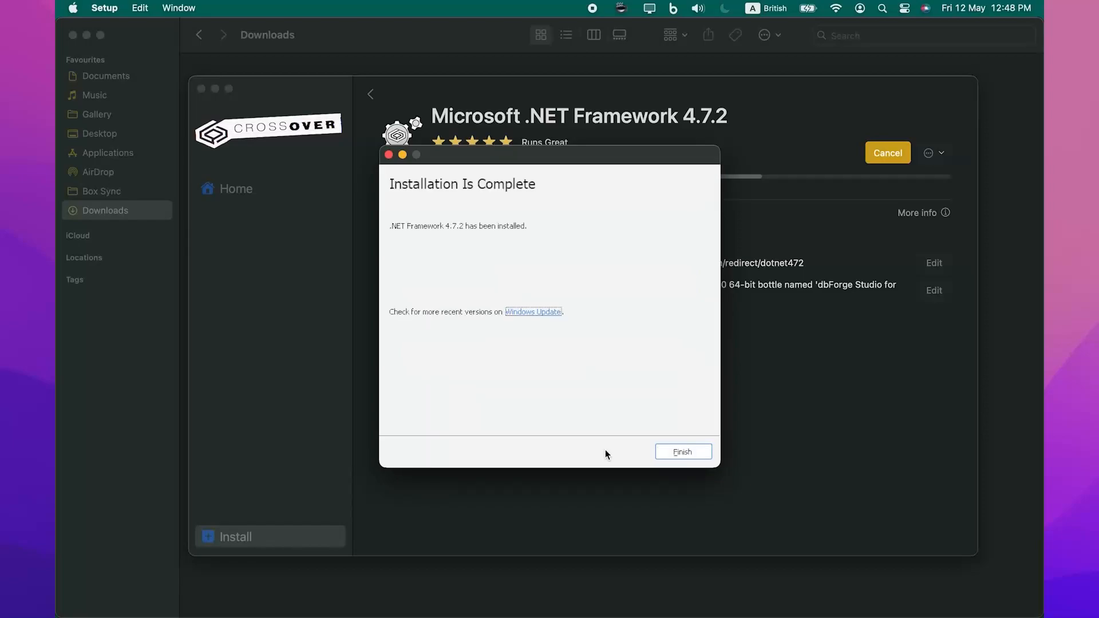
{"action": "left_click", "coordinate": [665, 450]}
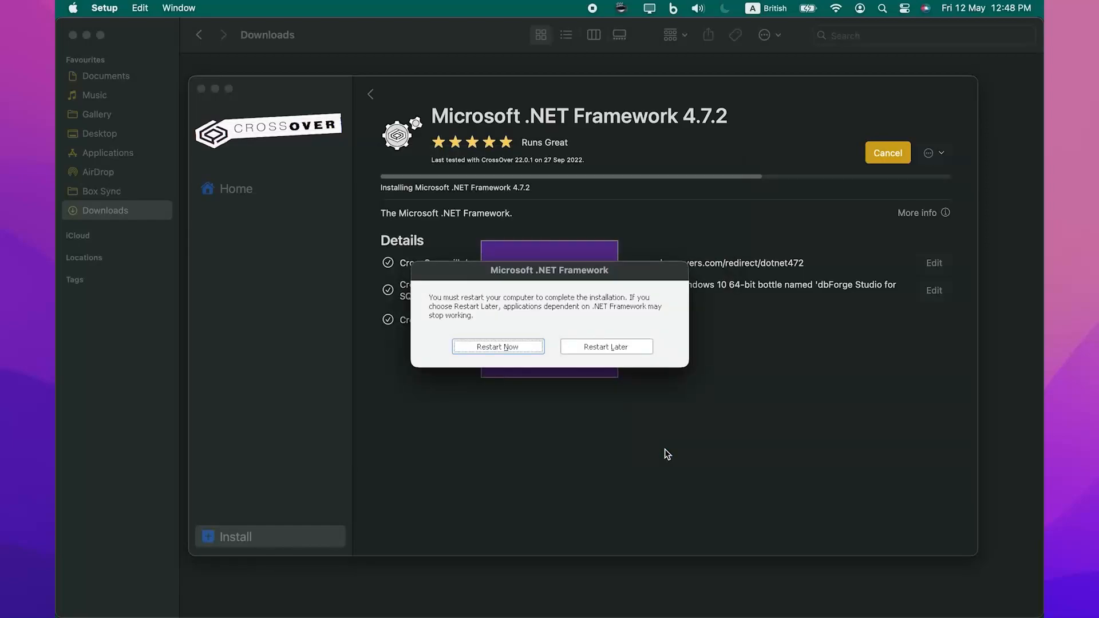
{"action": "left_click", "coordinate": [540, 350]}
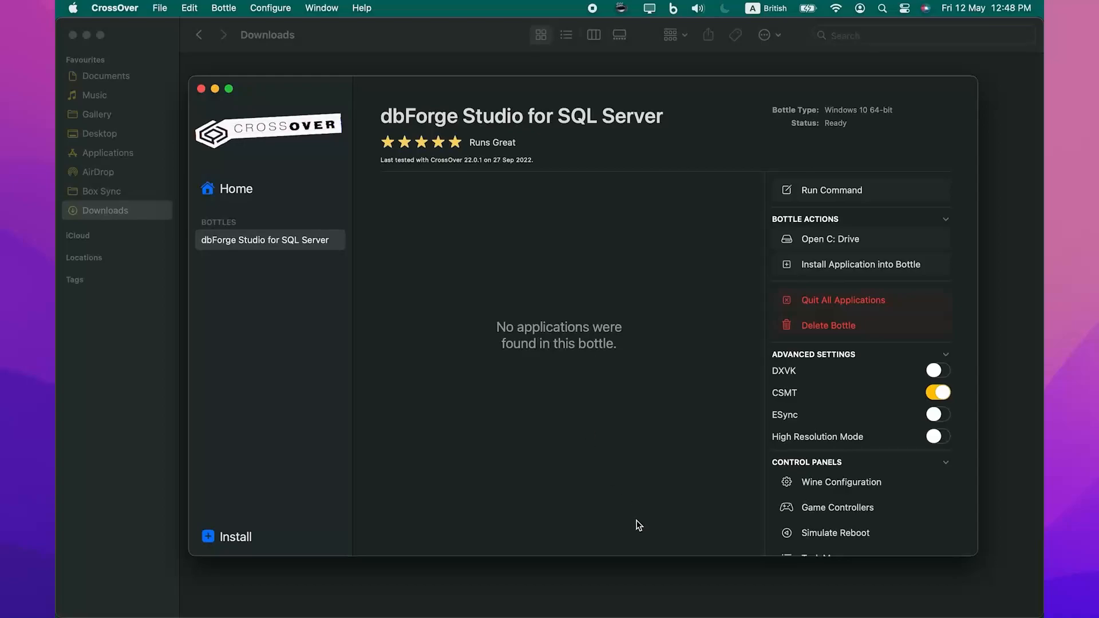
Download the dbForge Studio for SQL Server v6.4 Enterprise Trial installer from devart.com
{"action": "left_click", "coordinate": [730, 600]}
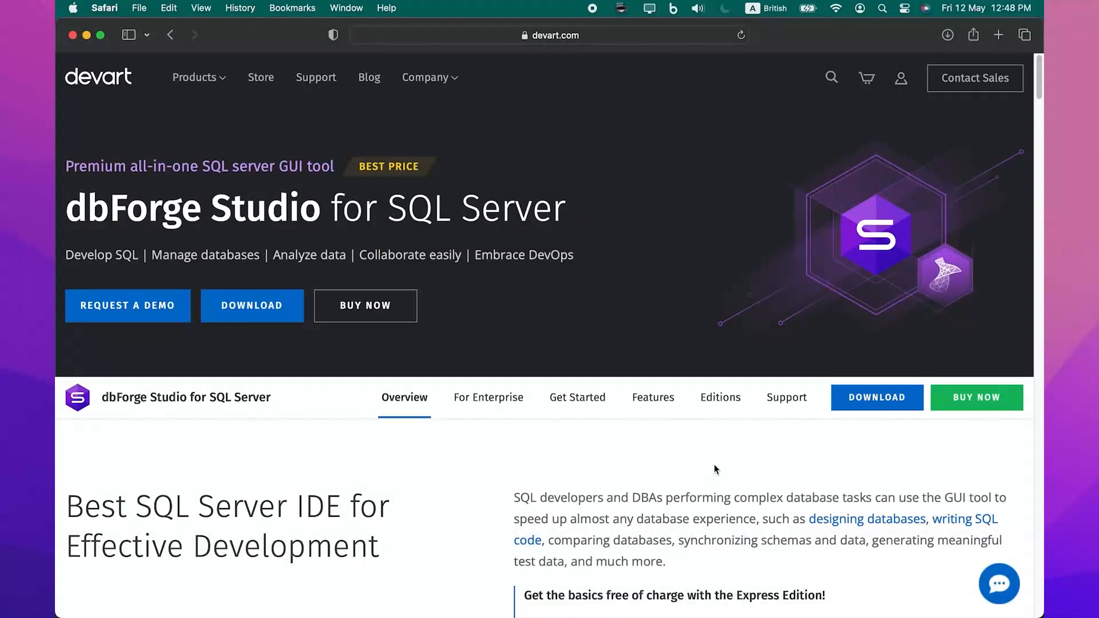
{"action": "left_click", "coordinate": [854, 403]}
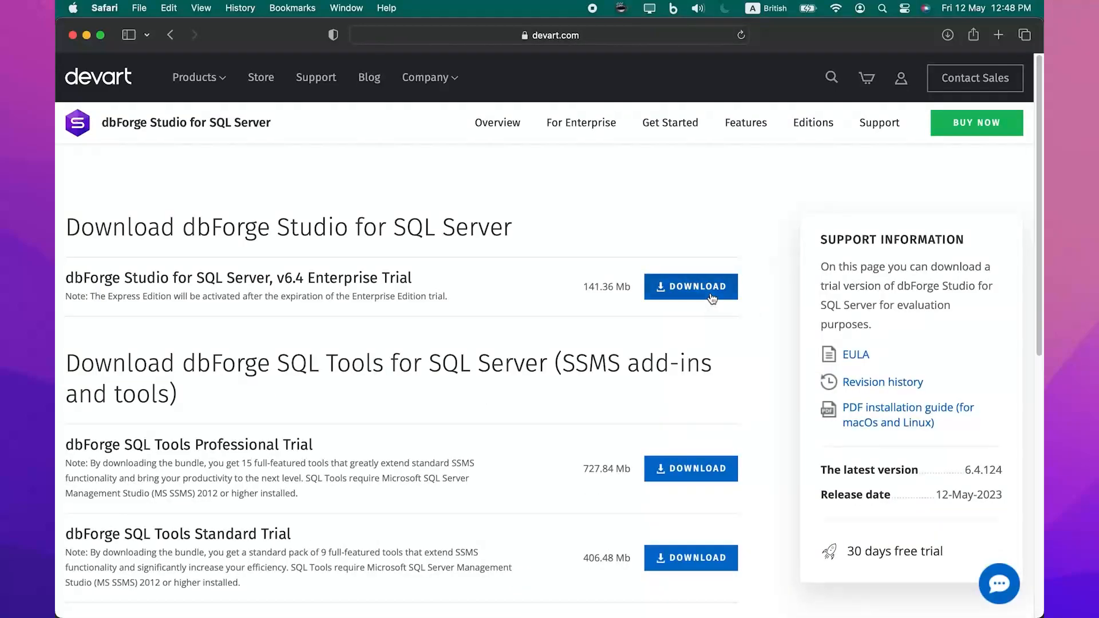
{"action": "left_click", "coordinate": [711, 295]}
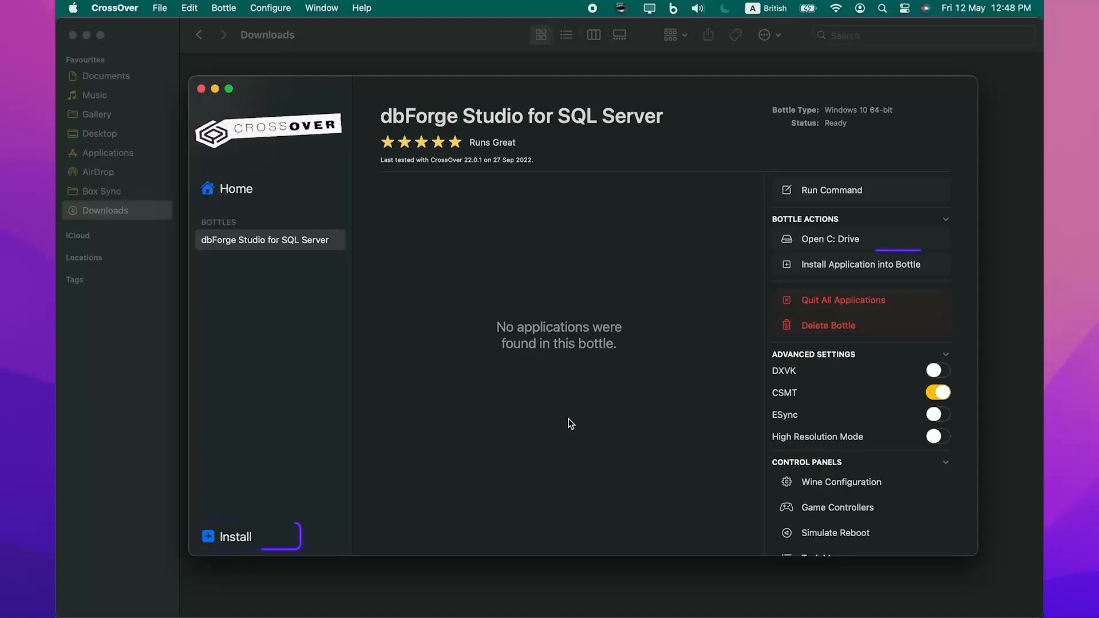
Install an unlisted application into the bottle using dbforgesql64.exe from Downloads as the installer
{"action": "left_click", "coordinate": [795, 270]}
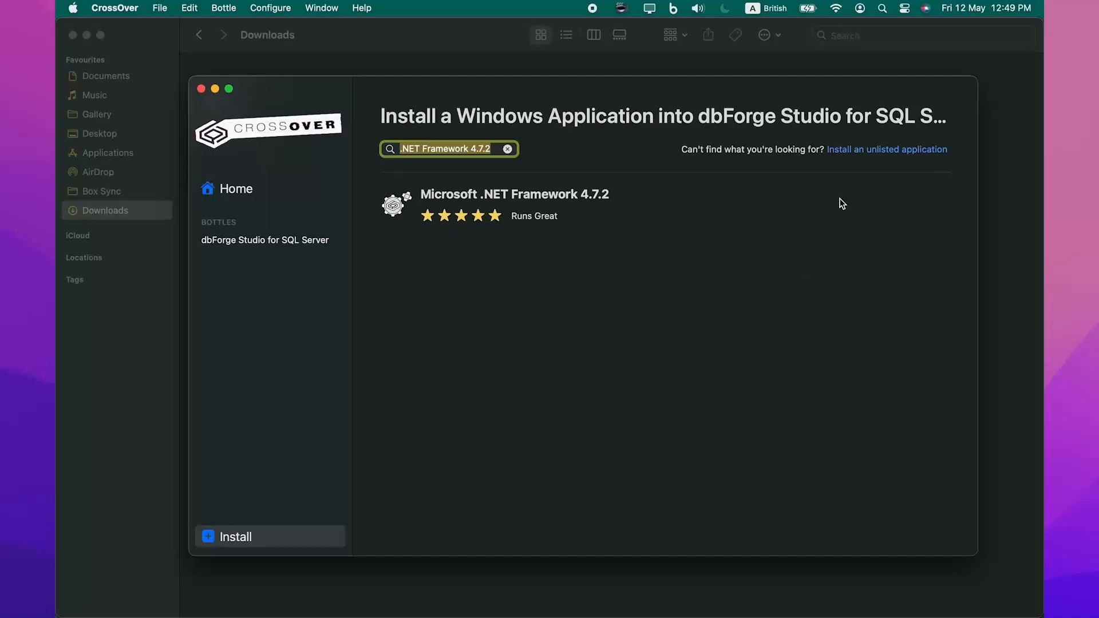
{"action": "left_click", "coordinate": [873, 157]}
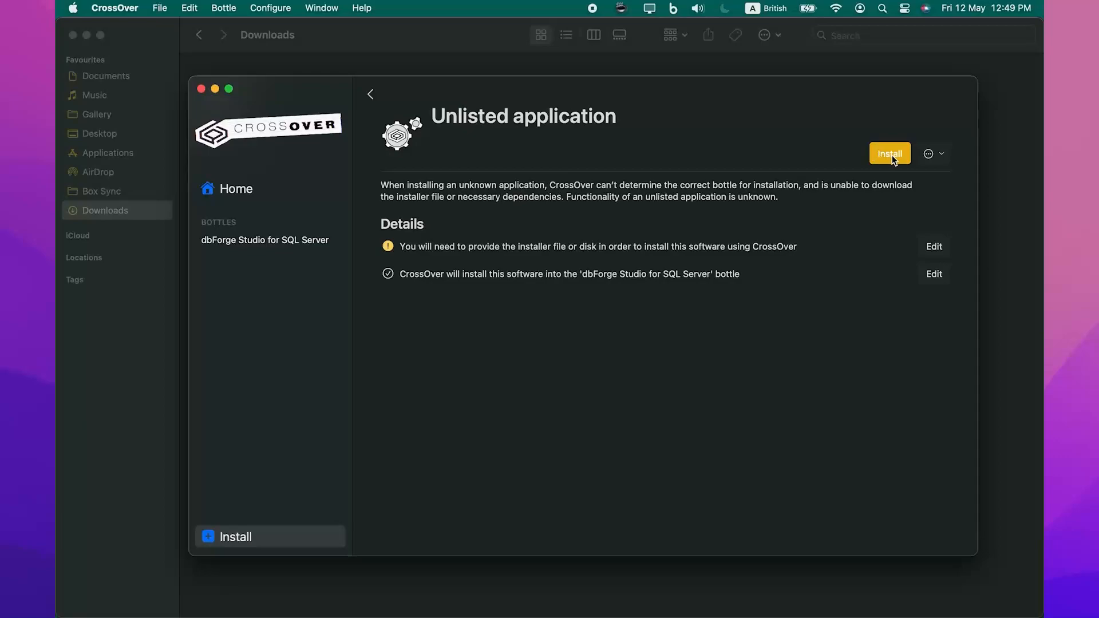
{"action": "left_click", "coordinate": [893, 158]}
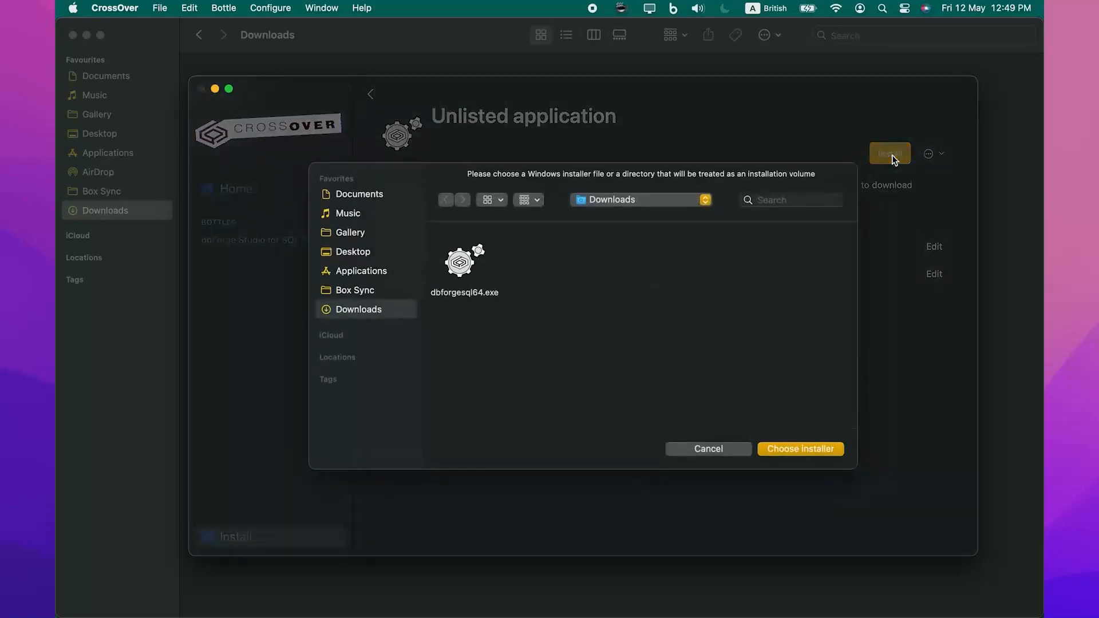
{"action": "left_click", "coordinate": [470, 266]}
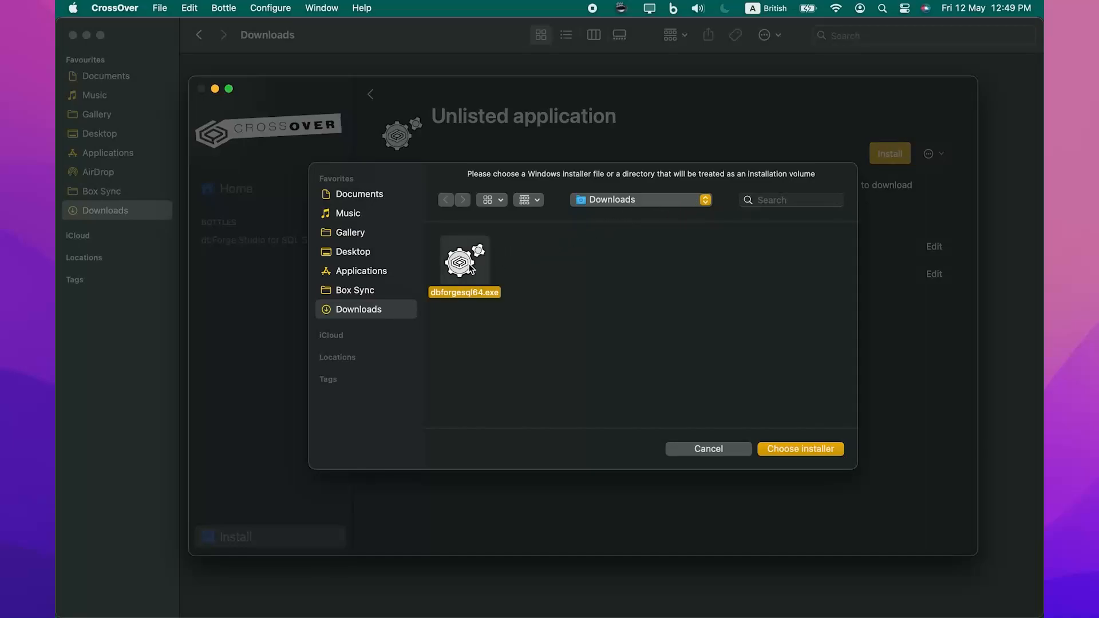
{"action": "left_click", "coordinate": [783, 450]}
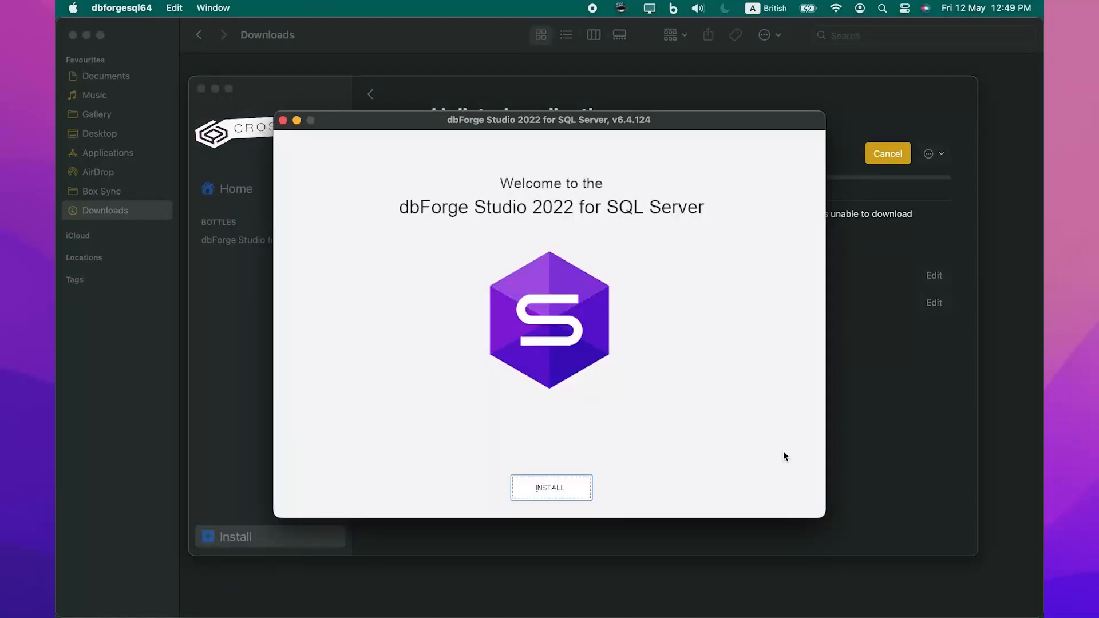
Install dbForge Studio with default destination, file associations and startup optimization, finishing without launching it
{"action": "left_click", "coordinate": [576, 483]}
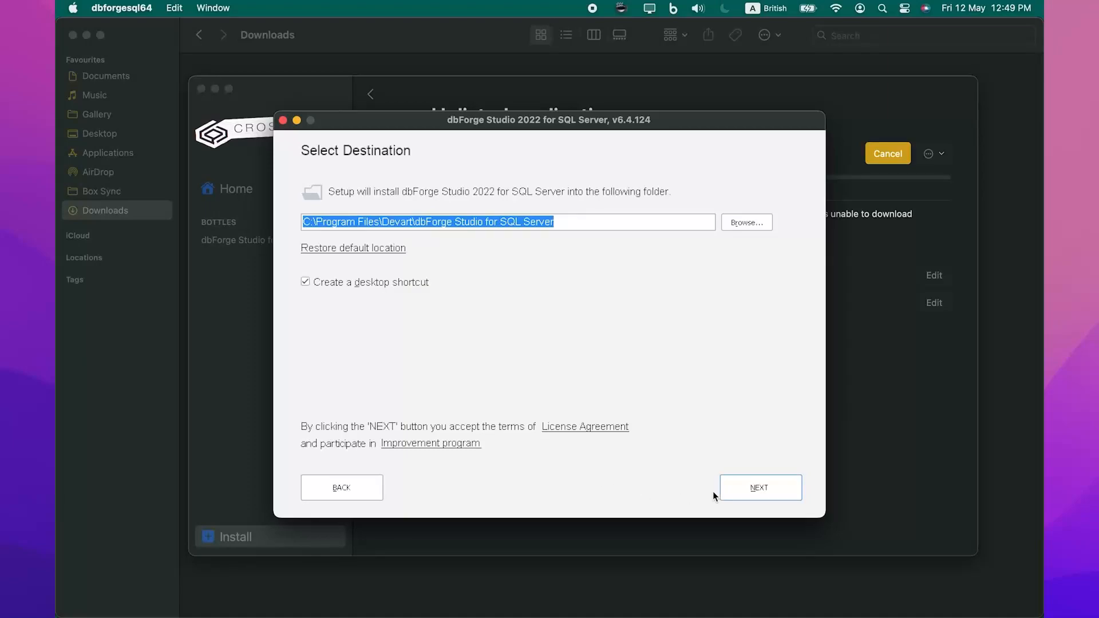
{"action": "left_click", "coordinate": [750, 492]}
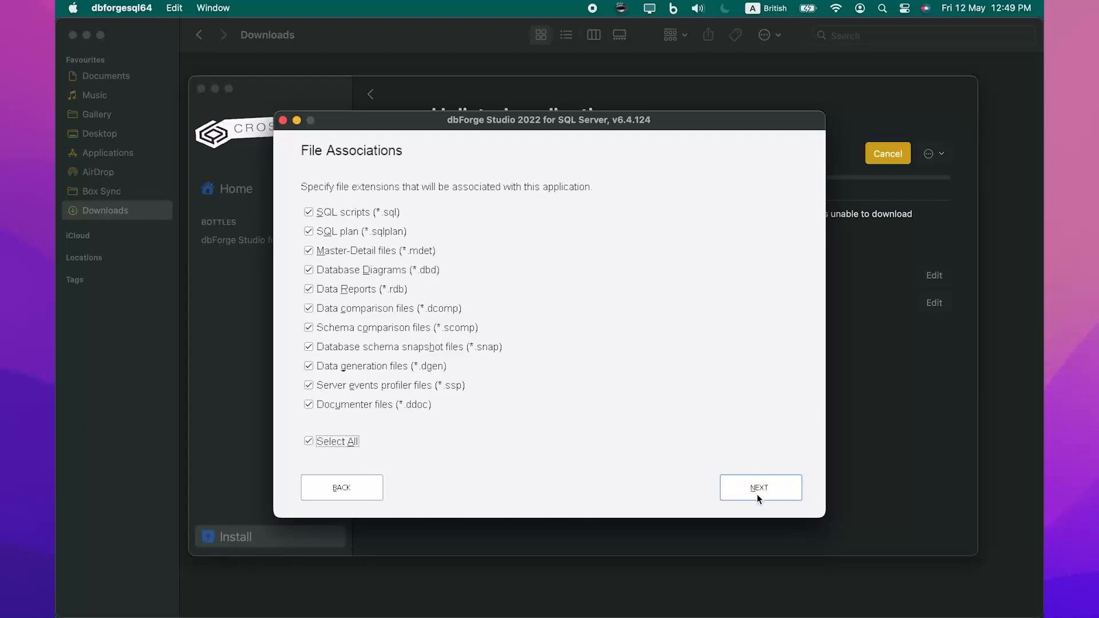
{"action": "left_click", "coordinate": [757, 493]}
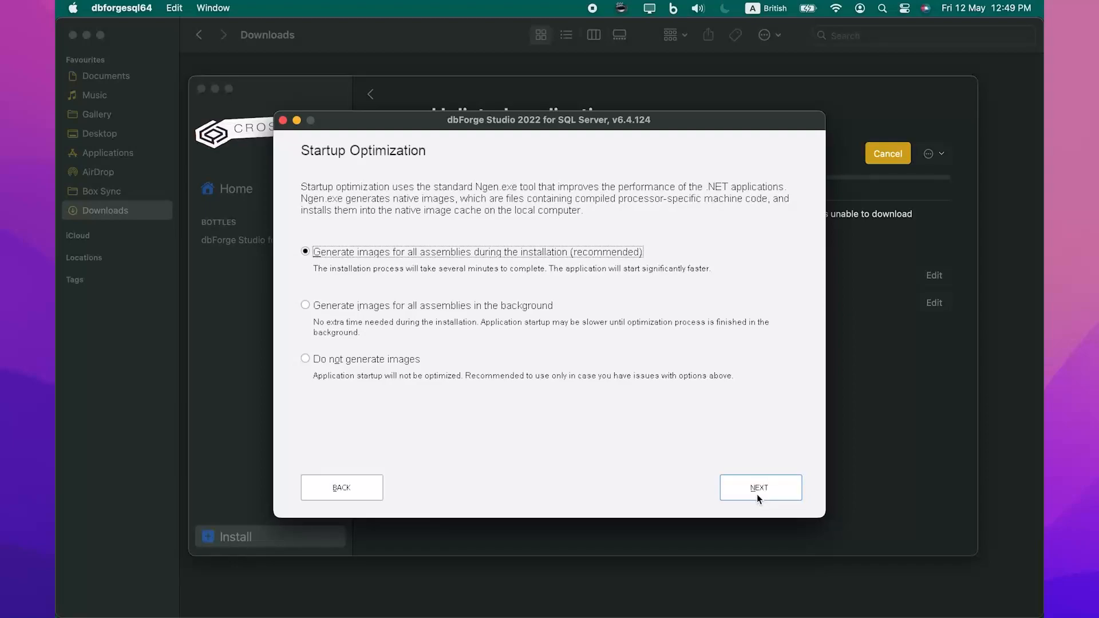
{"action": "left_click", "coordinate": [756, 496]}
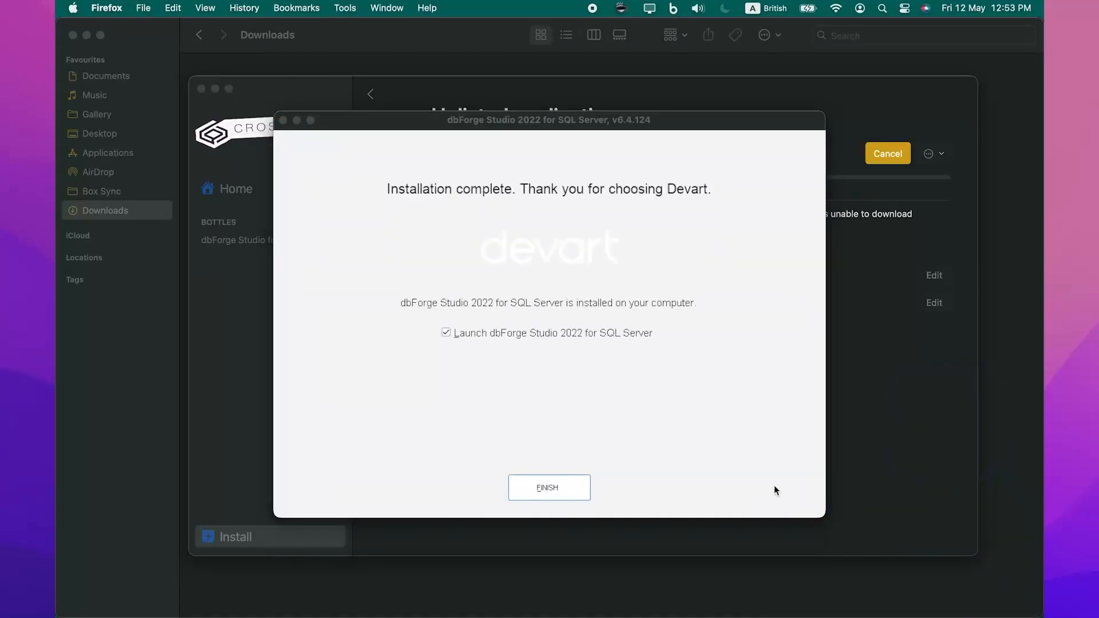
{"action": "left_click", "coordinate": [619, 334]}
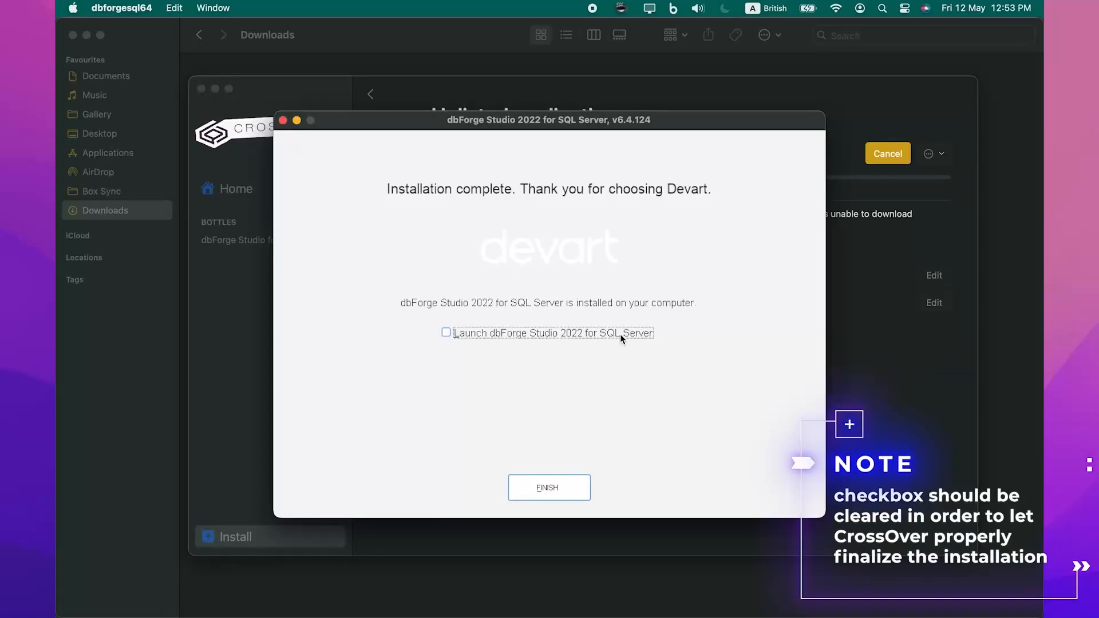
{"action": "left_click", "coordinate": [617, 338]}
{"action": "left_click", "coordinate": [548, 485]}
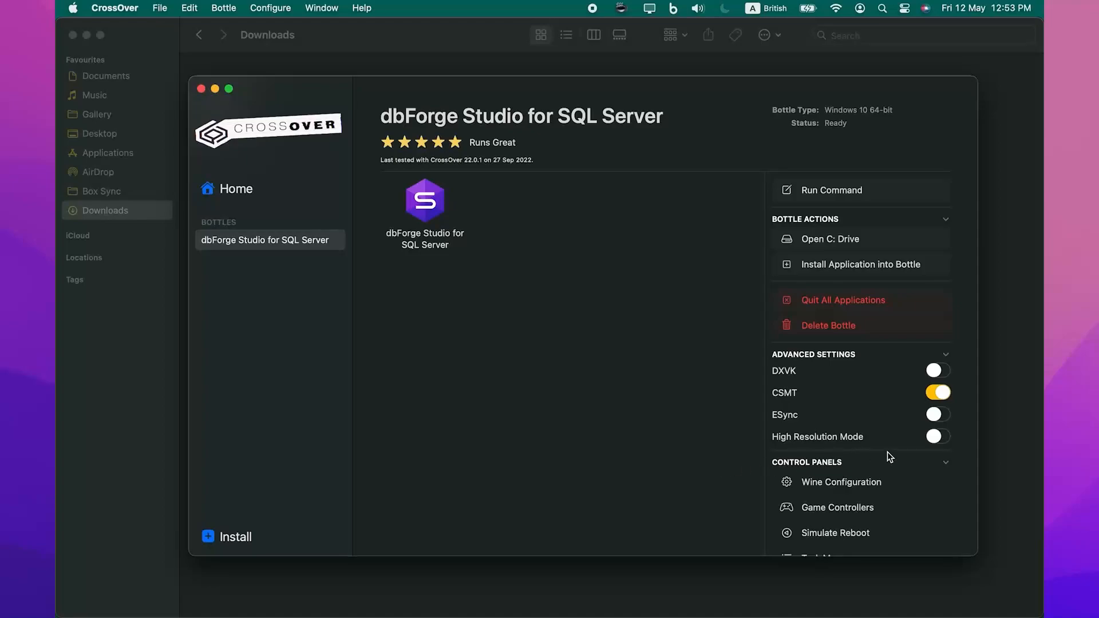
Turn on High Resolution Mode for the bottle and reboot it to apply
{"action": "left_click", "coordinate": [936, 437]}
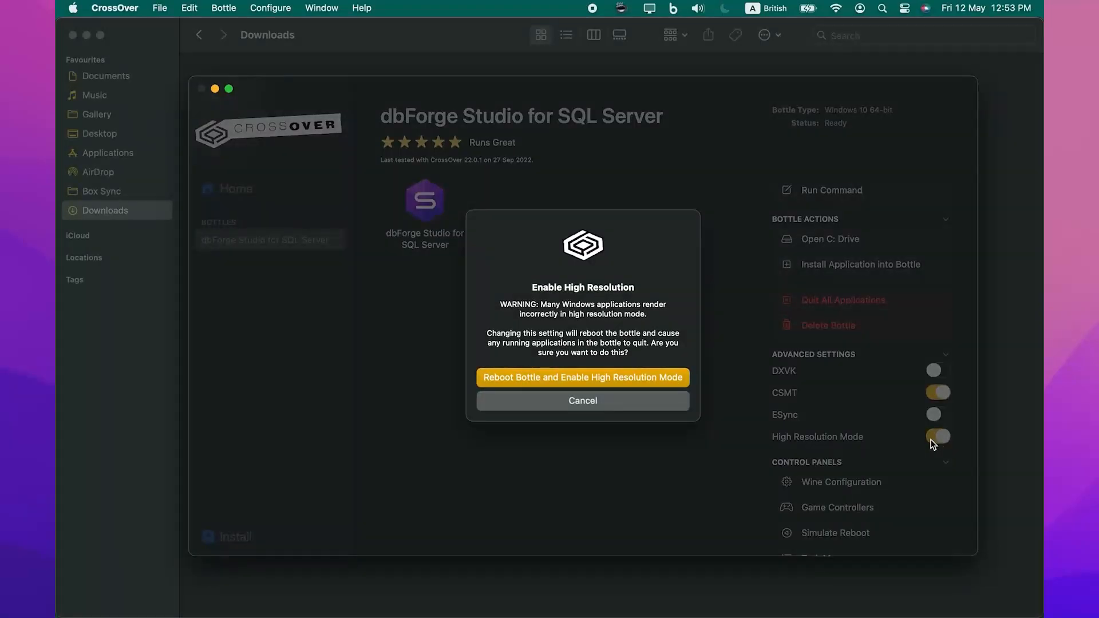
{"action": "left_click", "coordinate": [677, 378]}
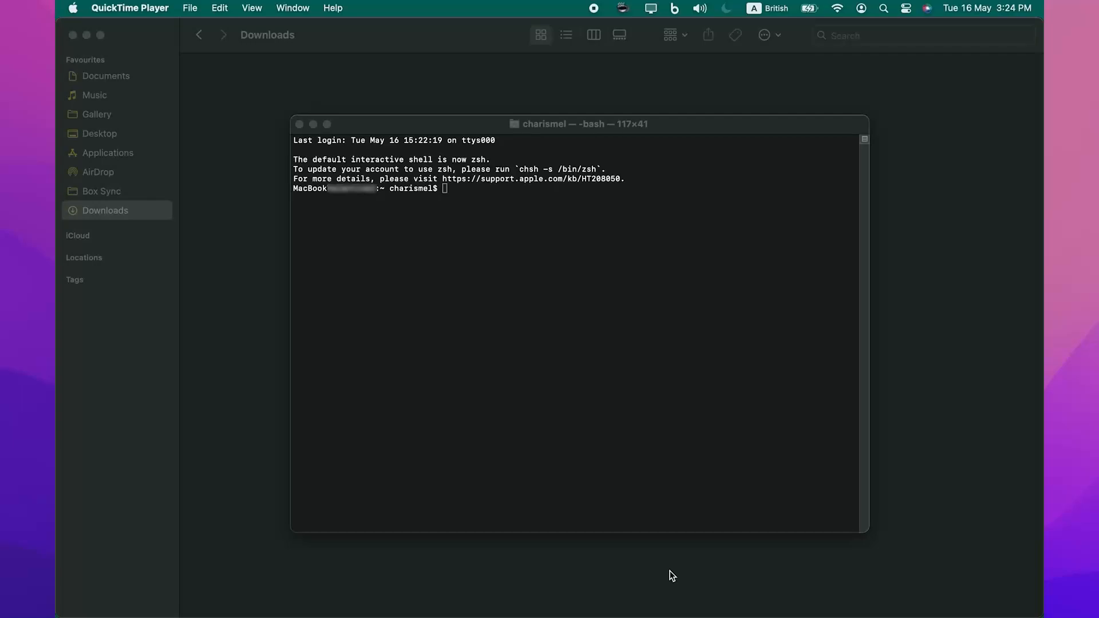
Run the pasted wine --bottle dbforgesql.com /schemacompare command for AdventureWorks2019 in Terminal
{"action": "left_click", "coordinate": [631, 498]}
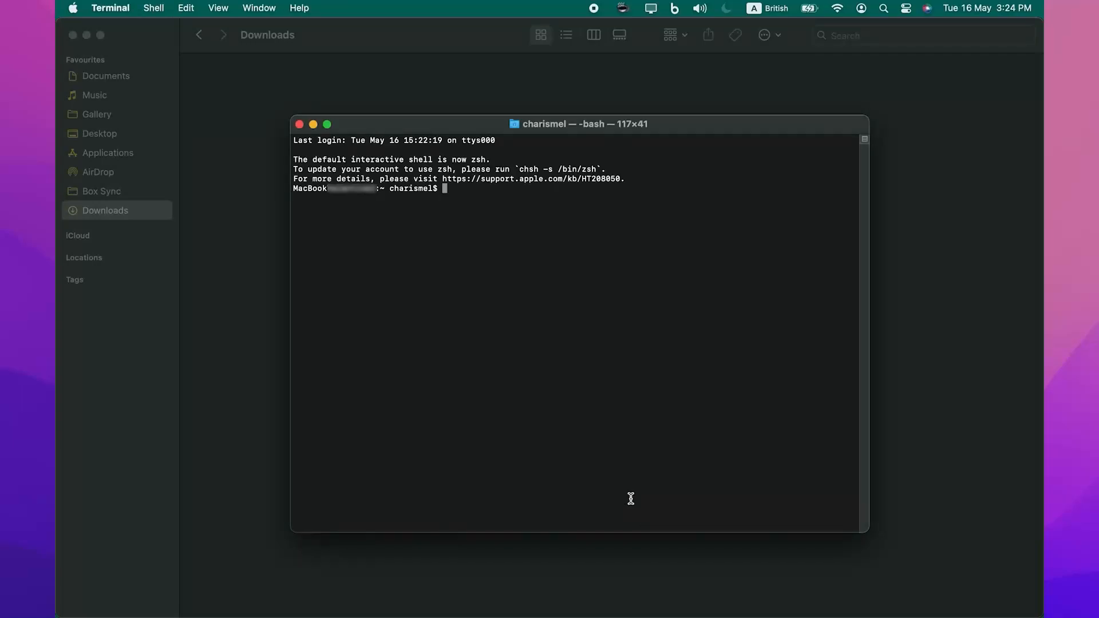
{"action": "key", "text": "super+v"}
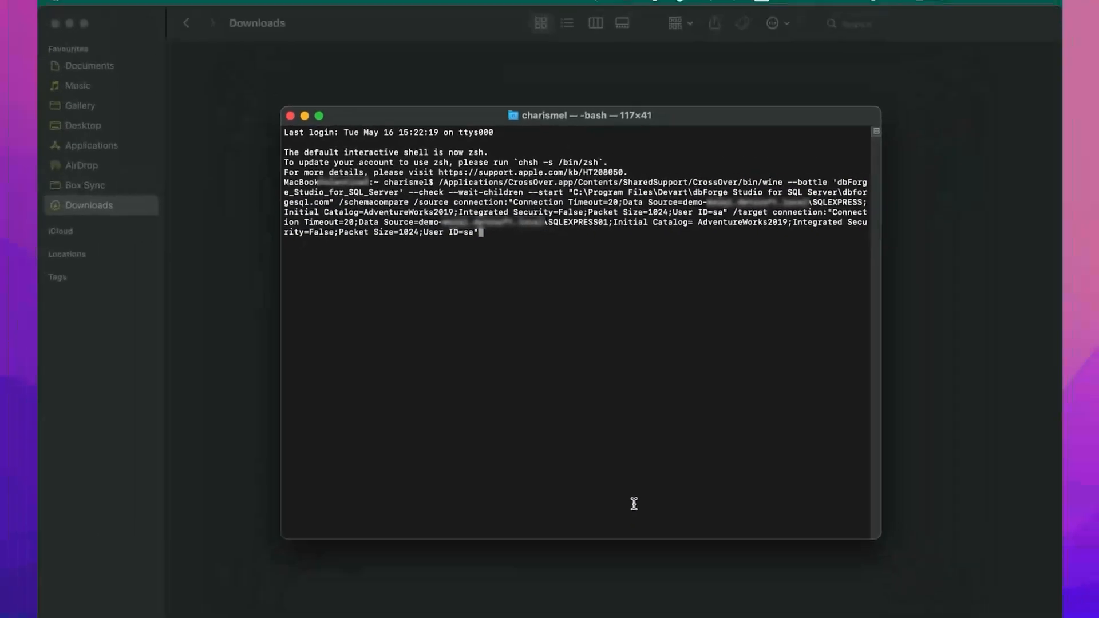
{"action": "key", "text": "Return"}
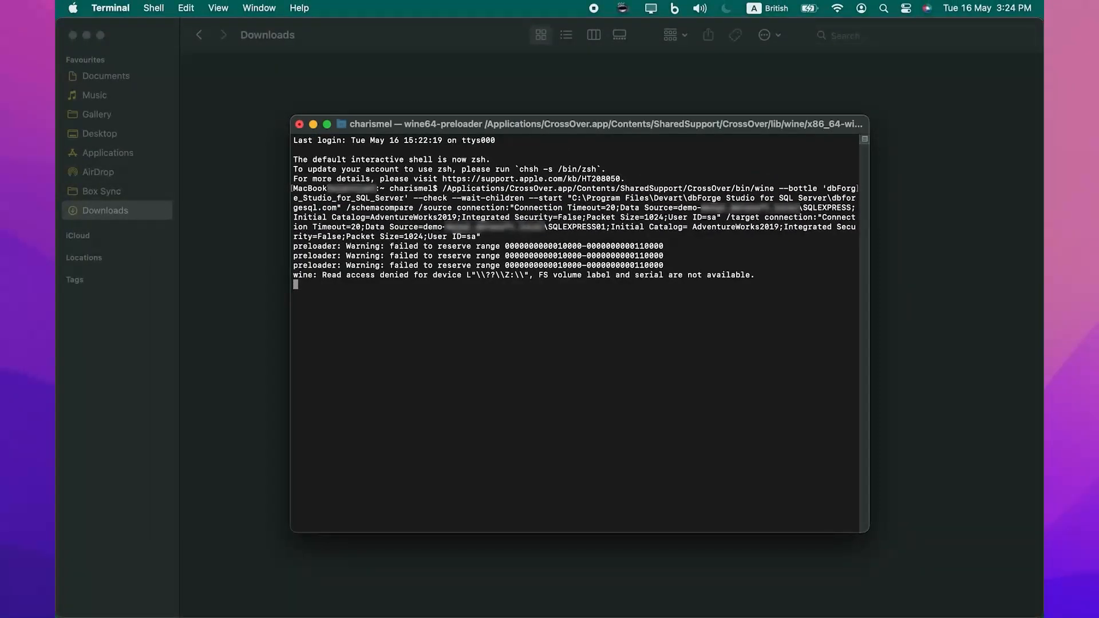